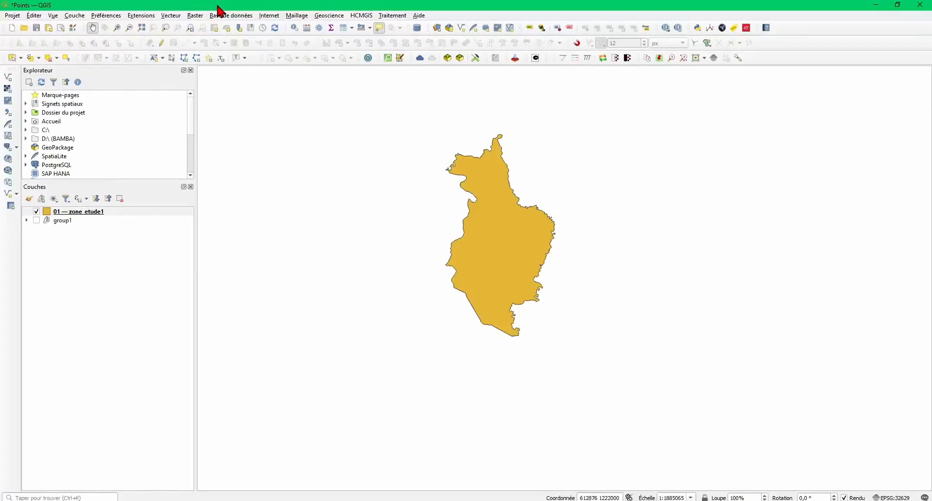
# Step: Check the coordinate reference system of the 01 — zone_etude1 layer in its properties
pyautogui.click(137, 215)
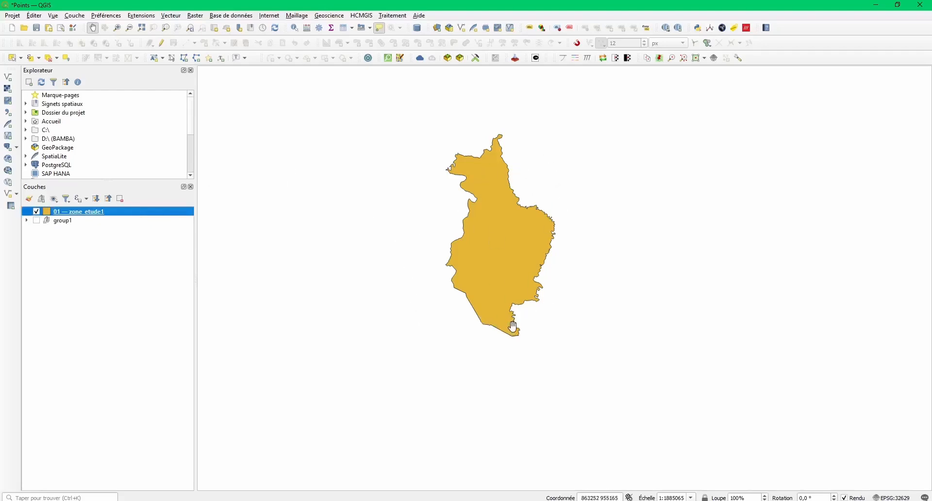
pyautogui.moveTo(513, 327)
pyautogui.rightClick(117, 212)
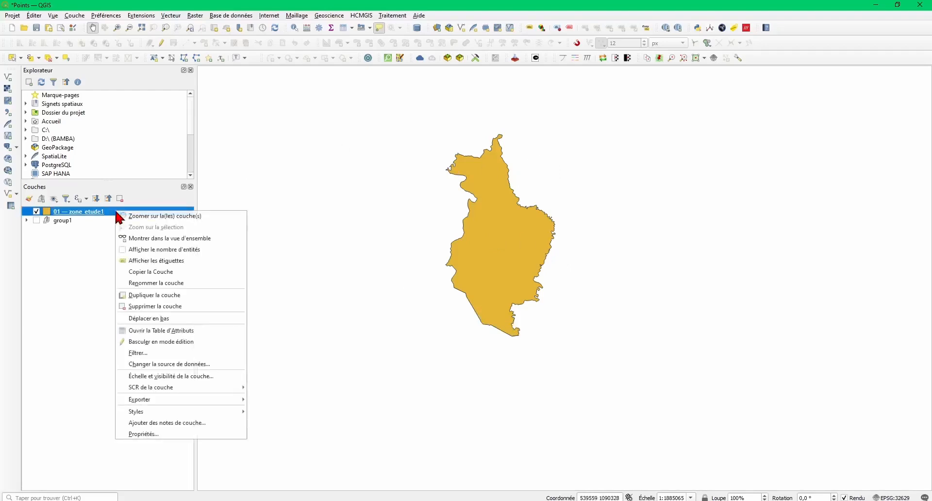
pyautogui.click(145, 434)
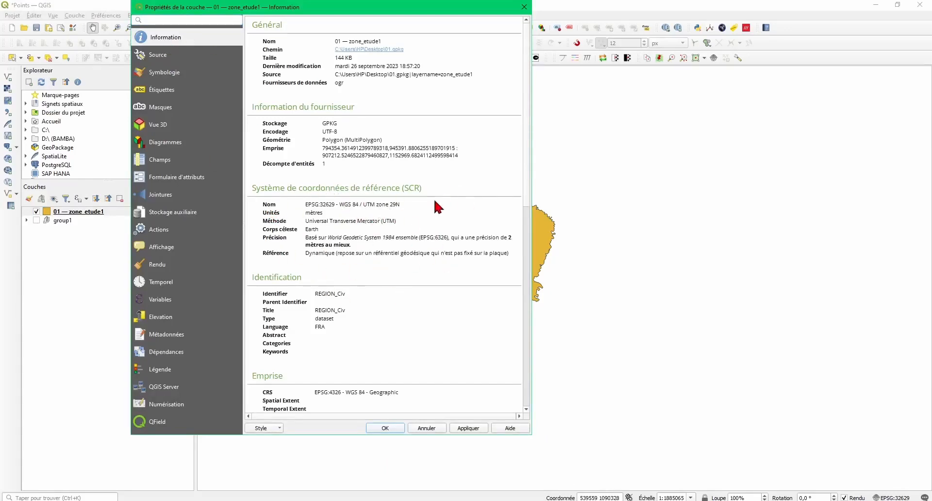
pyautogui.click(526, 6)
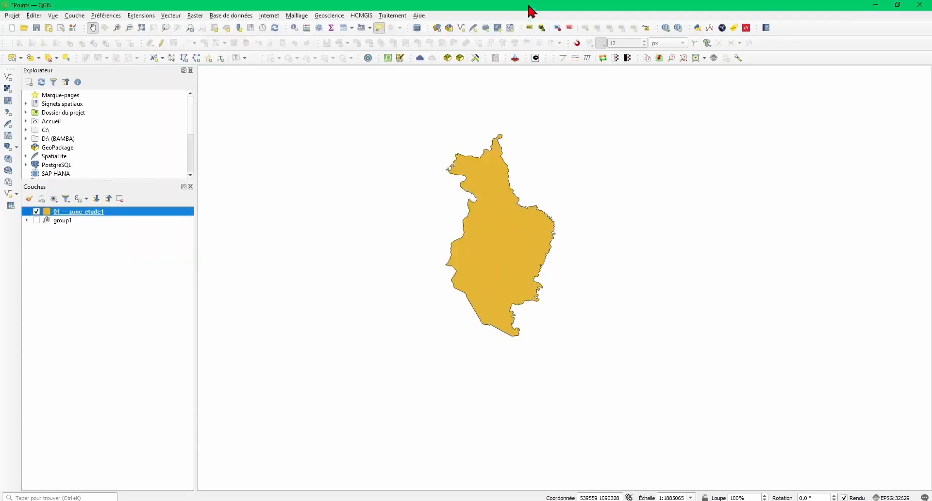
# Step: Start the vector Create Grid tool with grid type Point and take the extent from the 01 — zone_etude1 layer
pyautogui.click(171, 16)
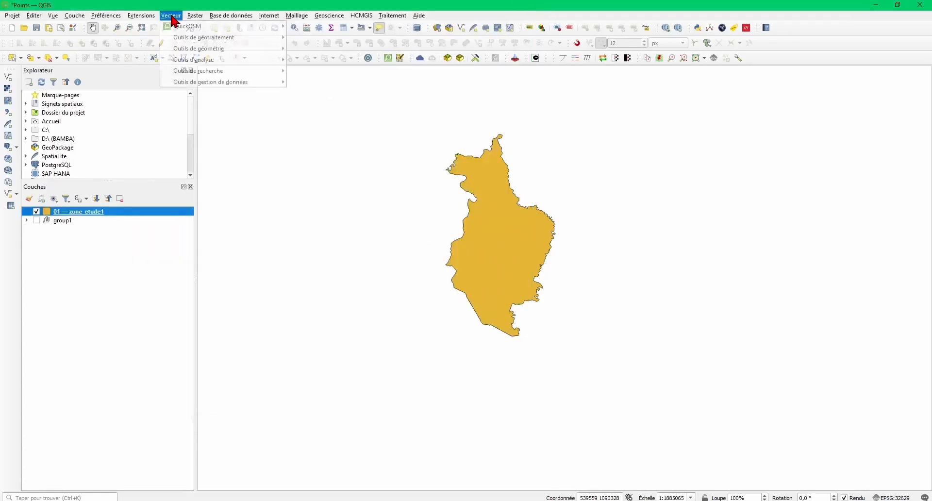
pyautogui.moveTo(249, 76)
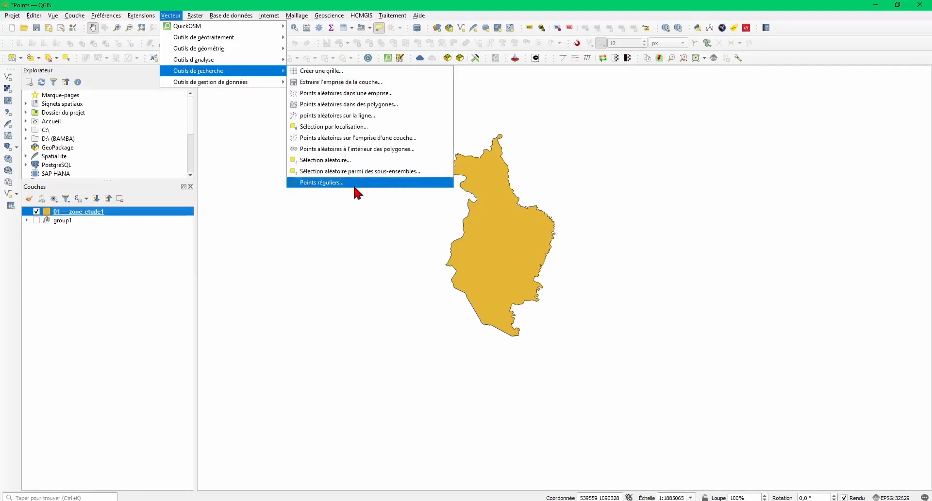
pyautogui.click(341, 77)
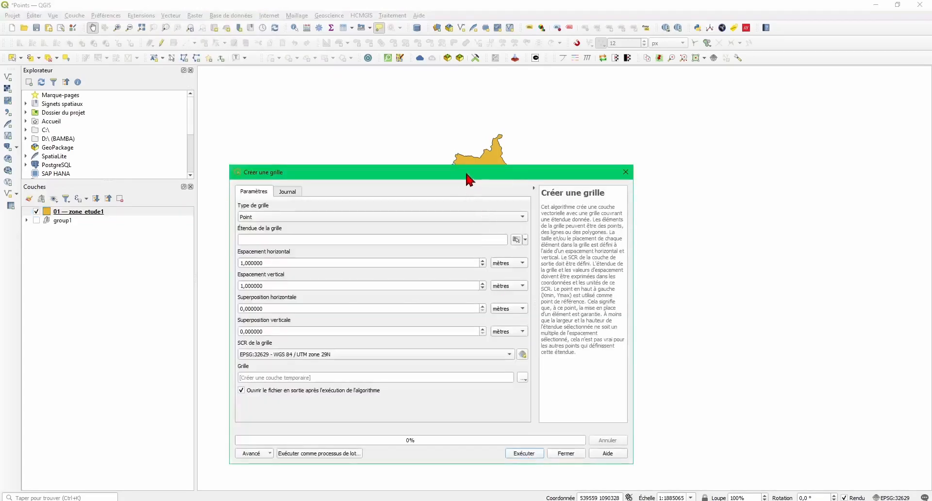
pyautogui.moveTo(467, 180); pyautogui.dragTo(807, 129)
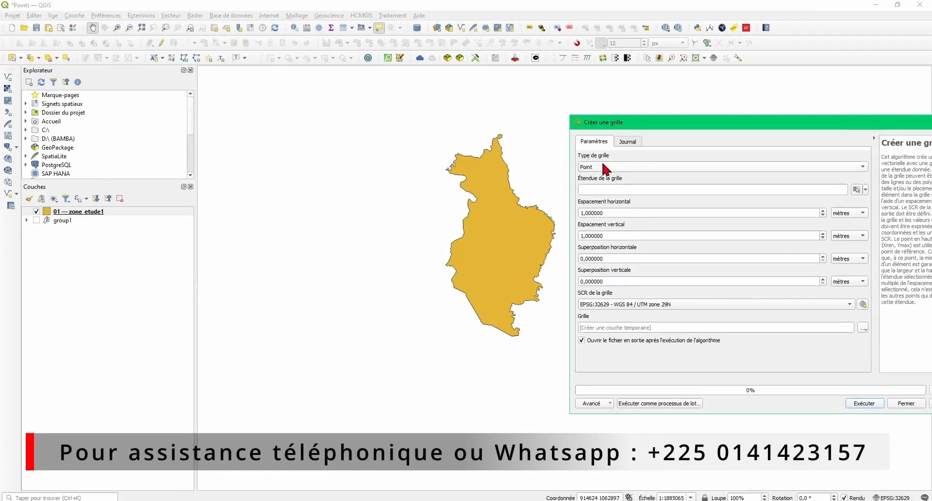
pyautogui.moveTo(616, 123); pyautogui.dragTo(352, 113)
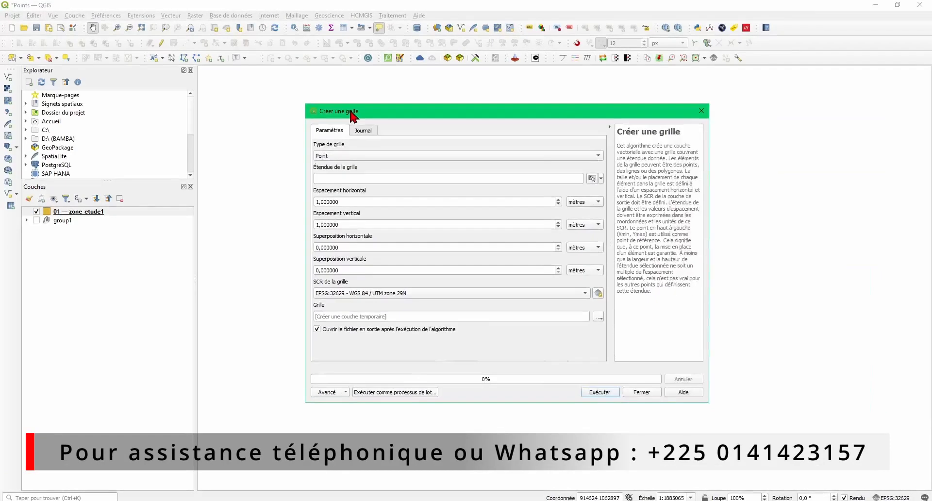
pyautogui.click(330, 156)
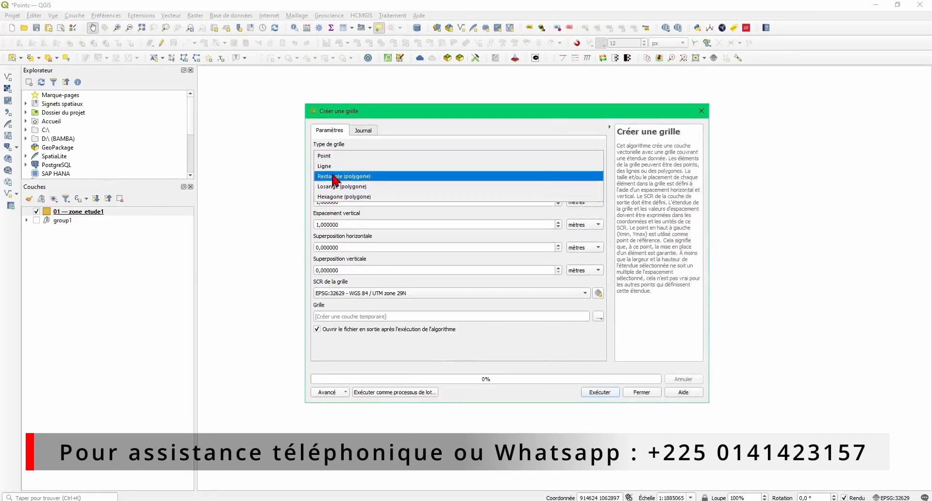
pyautogui.click(328, 141)
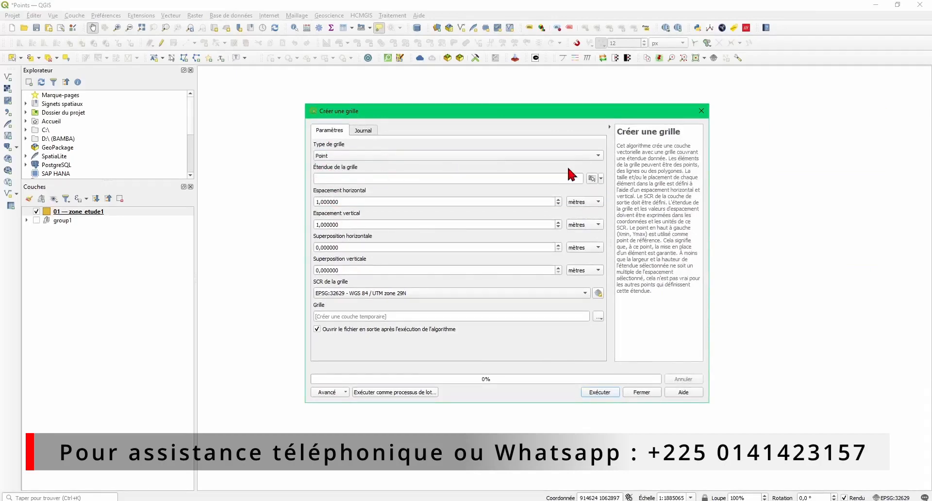
pyautogui.click(601, 179)
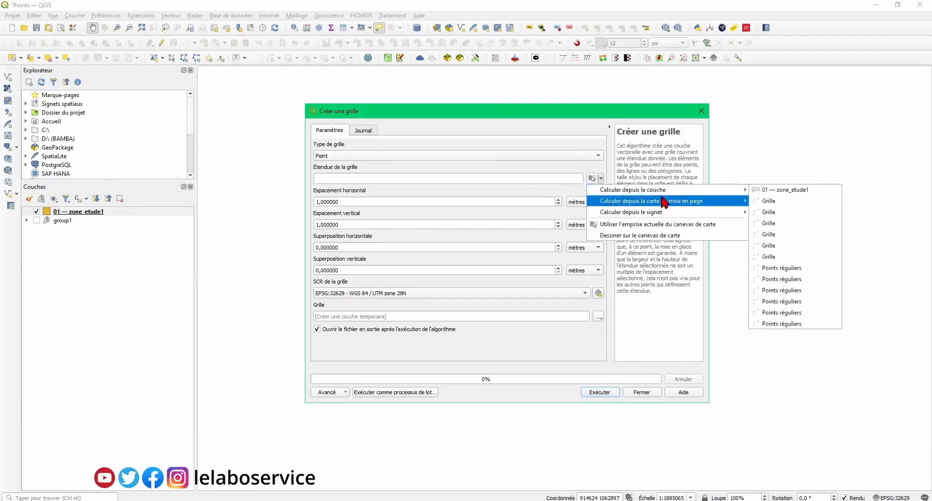
pyautogui.moveTo(666, 193)
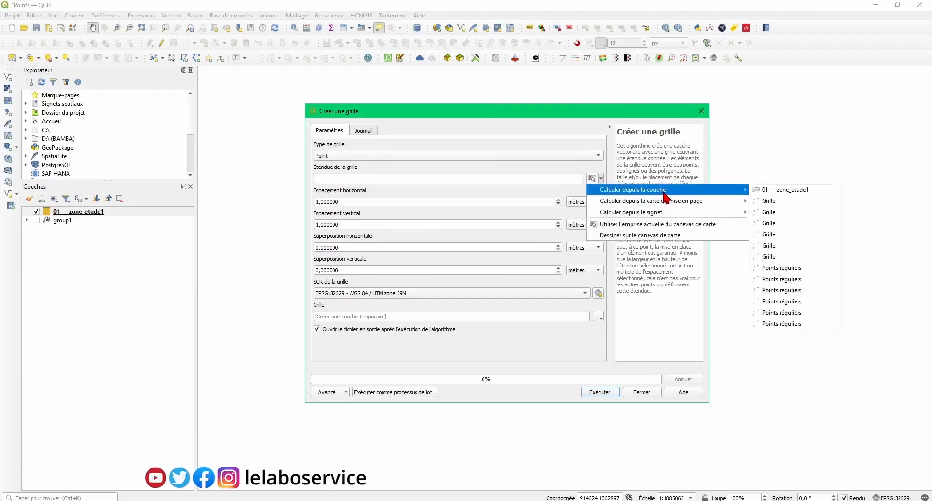
pyautogui.click(795, 194)
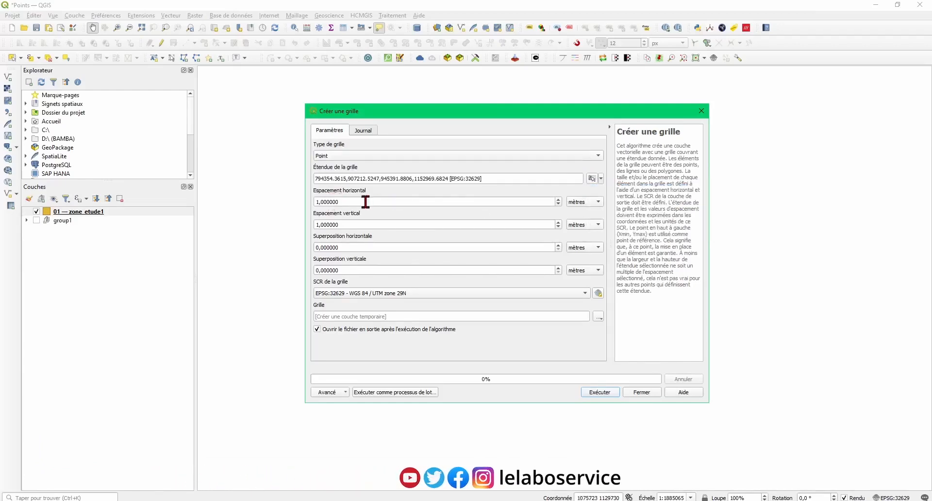
# Step: Set the grid's horizontal spacing to 50 kilometres
pyautogui.click(316, 202)
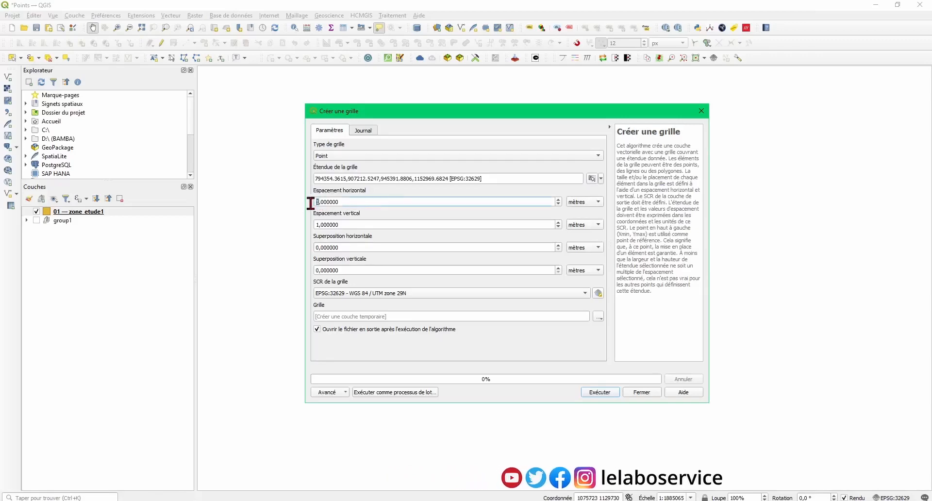
pyautogui.write('50')
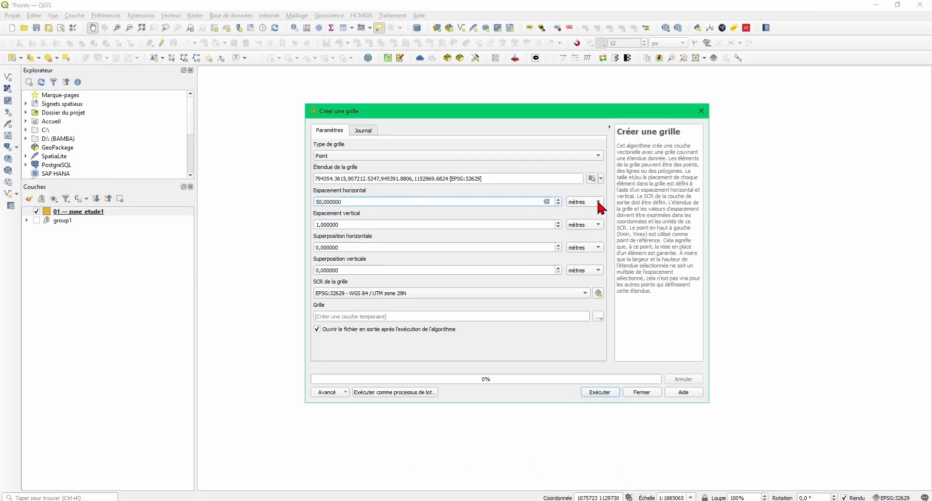
pyautogui.click(598, 202)
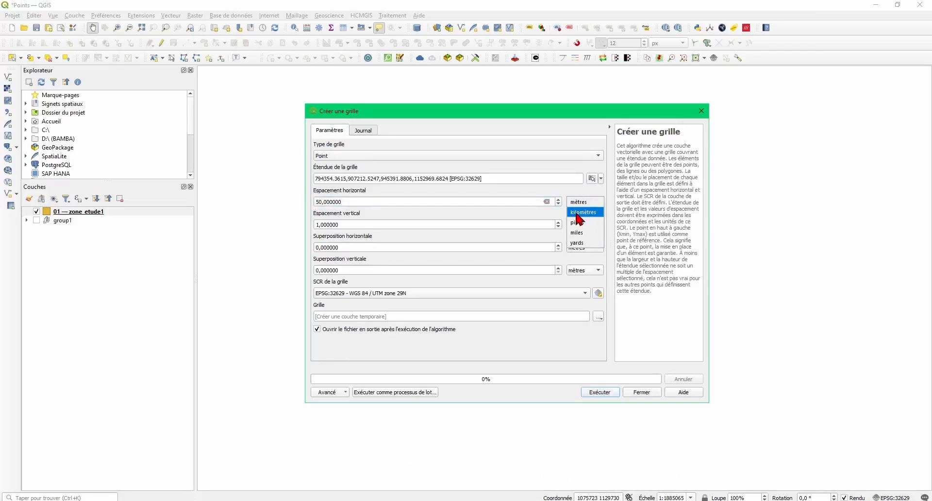
pyautogui.click(583, 212)
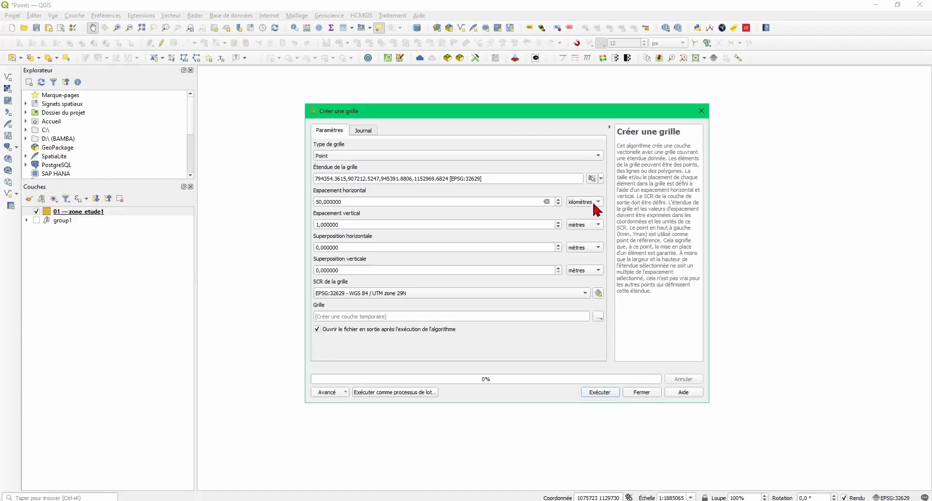
pyautogui.click(597, 203)
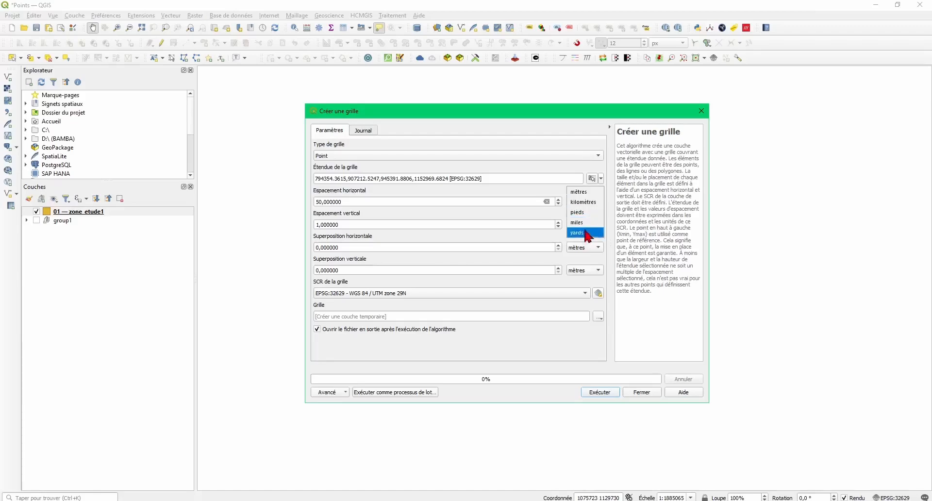
pyautogui.click(557, 190)
# Step: Set the grid's vertical spacing to 50 kilometres
pyautogui.doubleClick(344, 224)
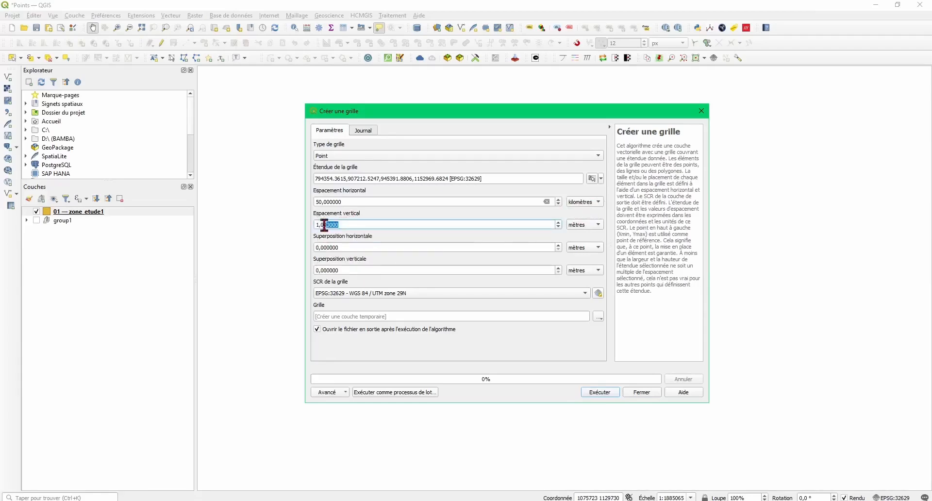
pyautogui.write('50')
pyautogui.click(599, 226)
pyautogui.click(595, 241)
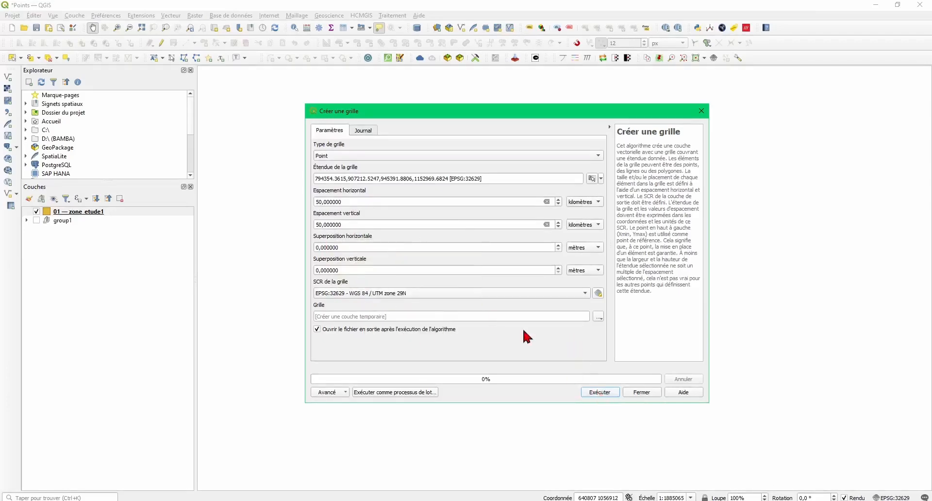
# Step: Generate the point grid as a temporary layer and close the debugging and development tools display
pyautogui.click(599, 317)
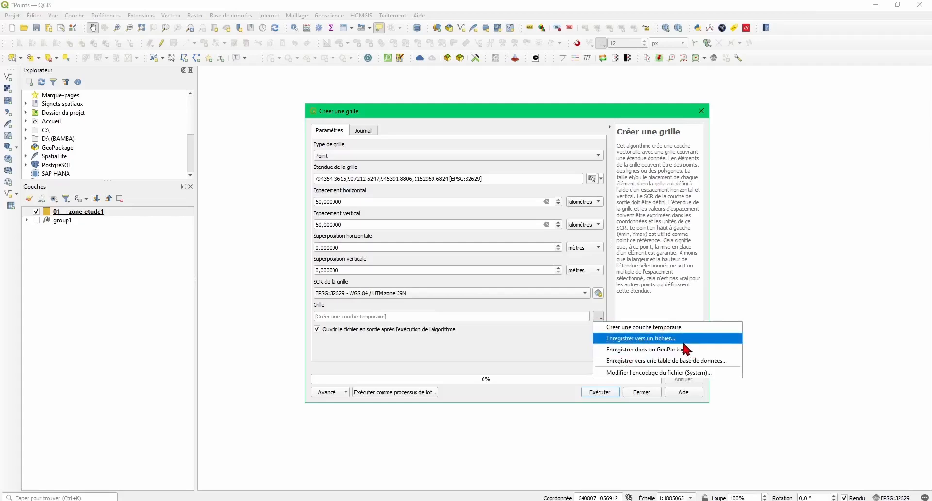
pyautogui.click(646, 312)
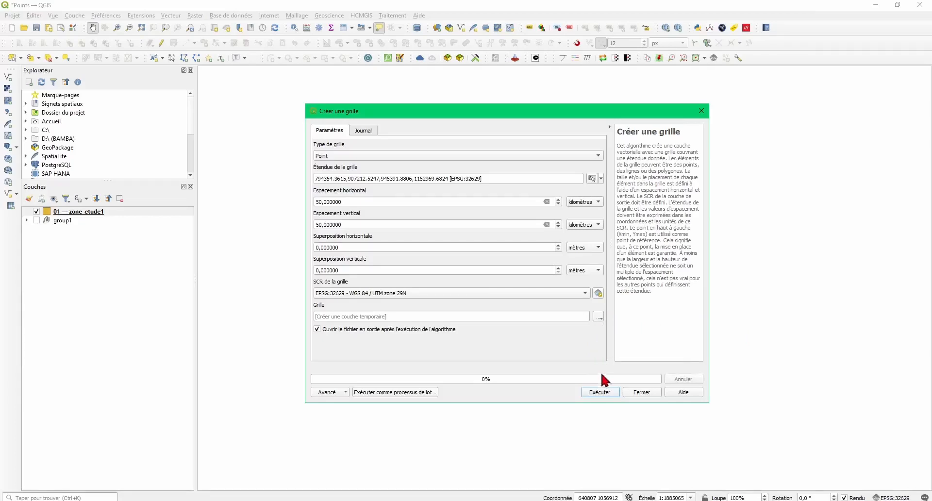
pyautogui.click(601, 392)
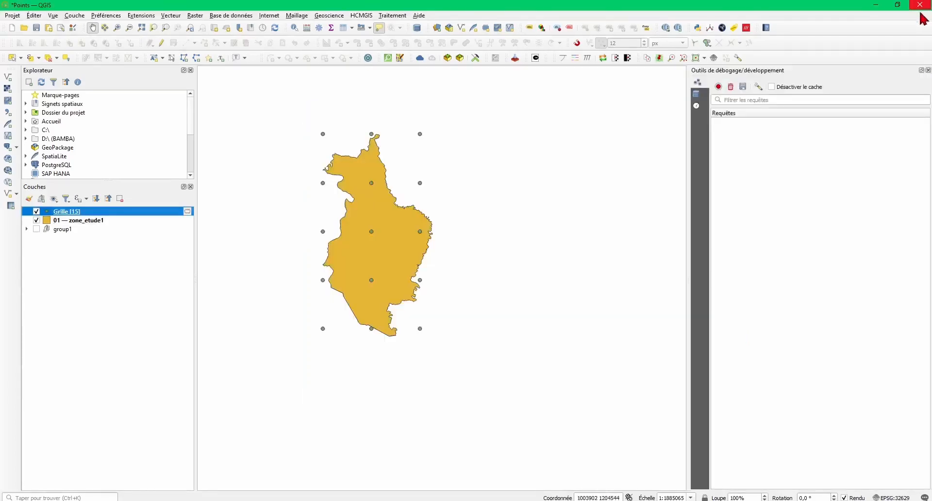
pyautogui.click(928, 70)
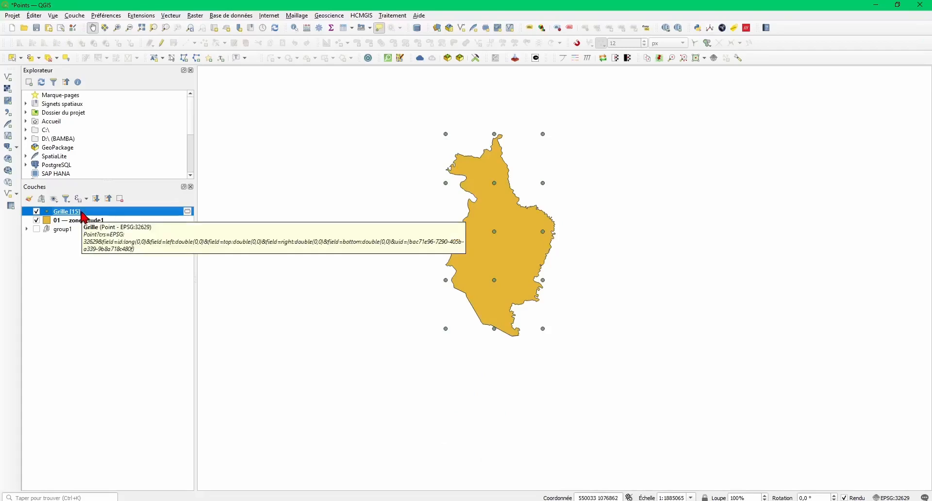
# Step: Open the grid layer's attribute table and select record 1 to locate its point on the map
pyautogui.press('F6')
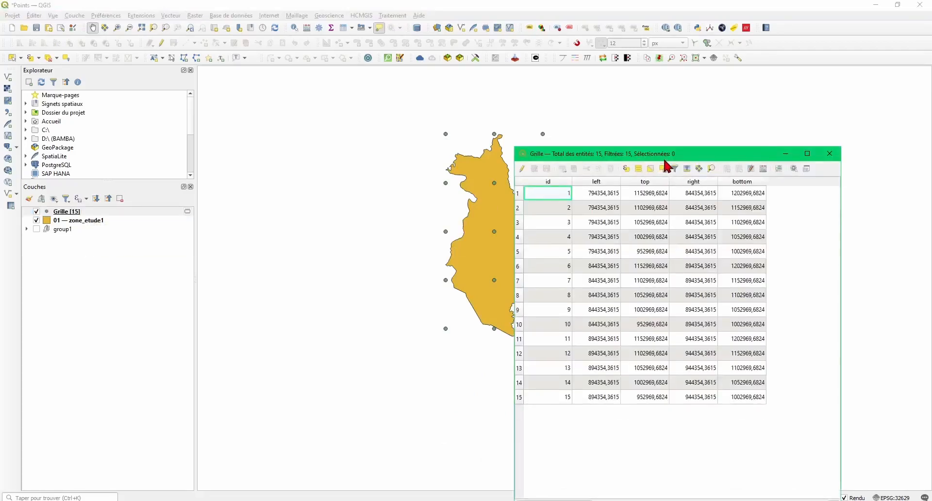
pyautogui.moveTo(665, 160); pyautogui.dragTo(780, 130)
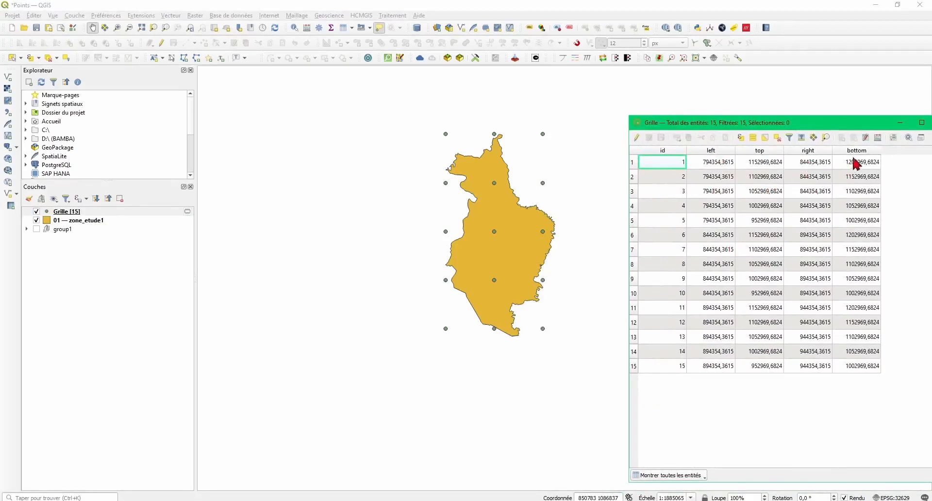
pyautogui.click(632, 165)
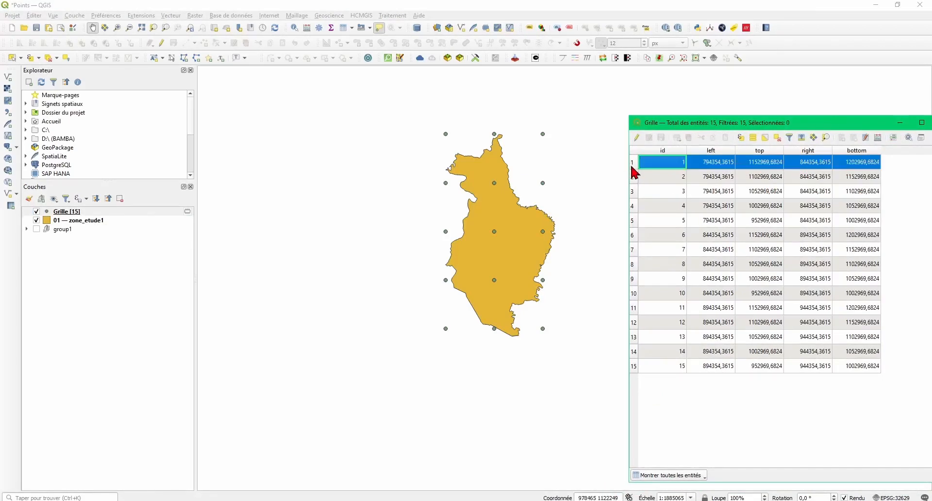
pyautogui.scroll(2, 445, 146)
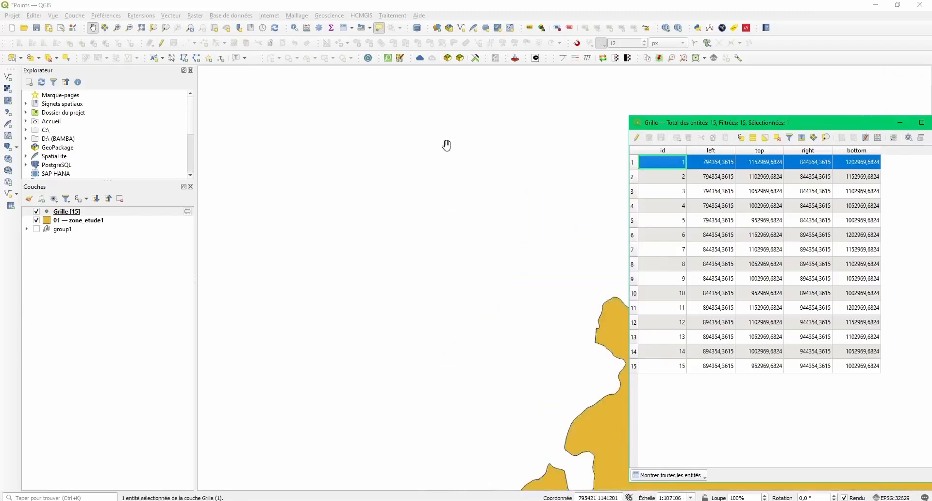
pyautogui.moveTo(489, 156); pyautogui.dragTo(450, 221)
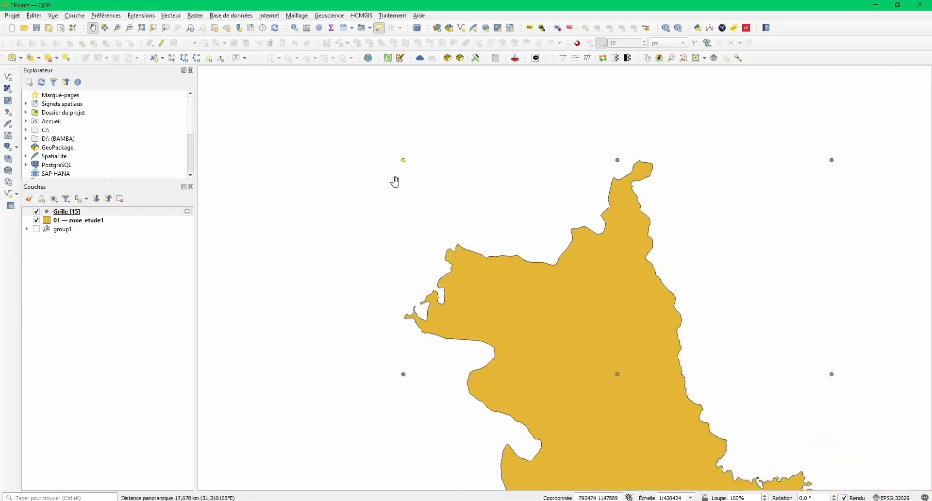
# Step: Select records 2, 3 and 4 of the grid table in turn to locate their points around the study area
pyautogui.moveTo(473, 500)
pyautogui.click(537, 485)
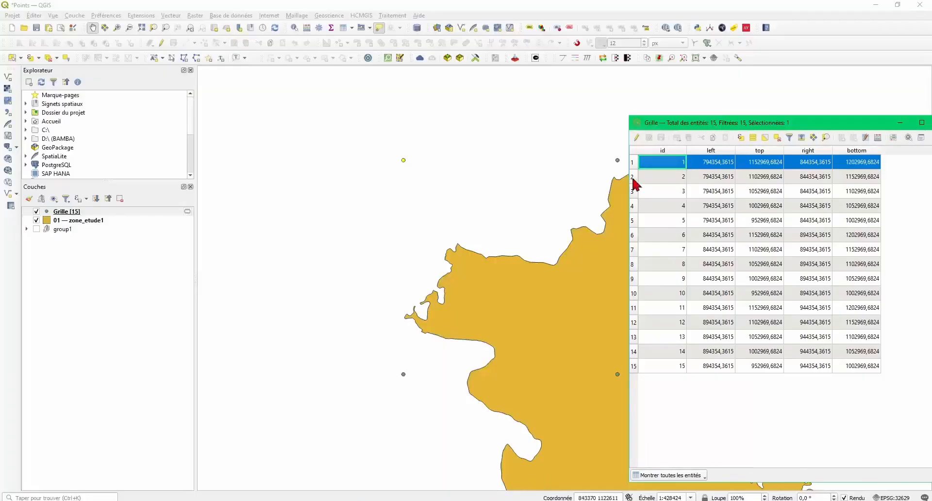
pyautogui.click(633, 178)
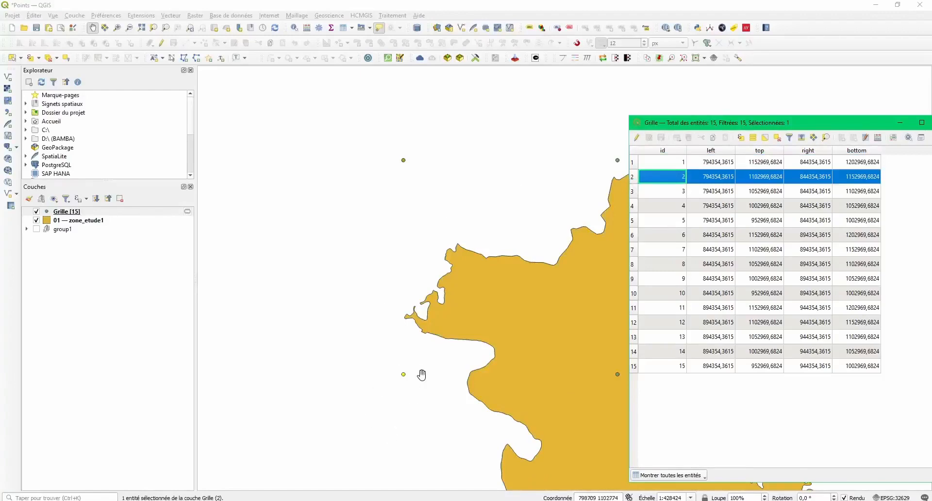
pyautogui.click(637, 191)
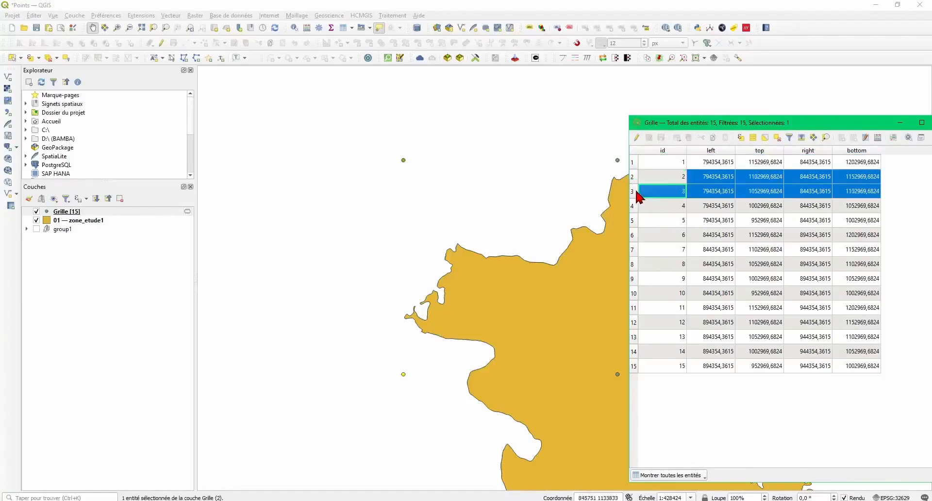
pyautogui.scroll(-2, 482, 208)
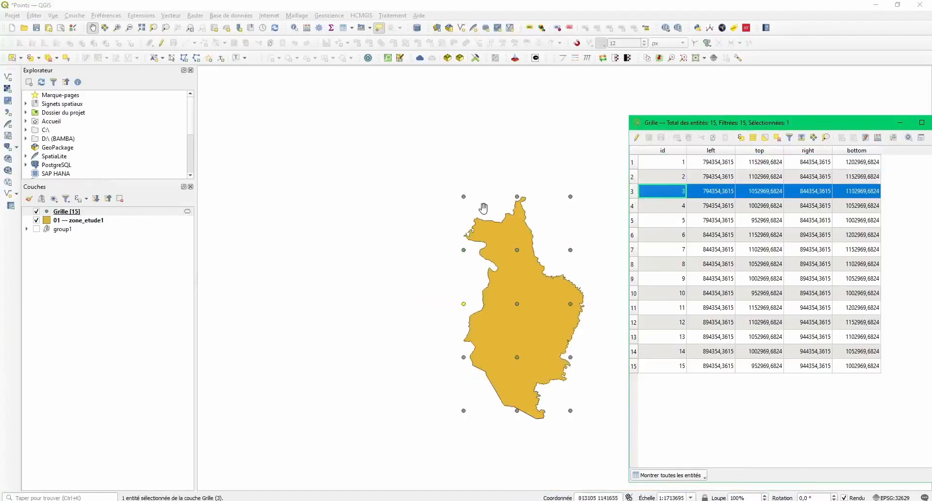
pyautogui.press('Down')
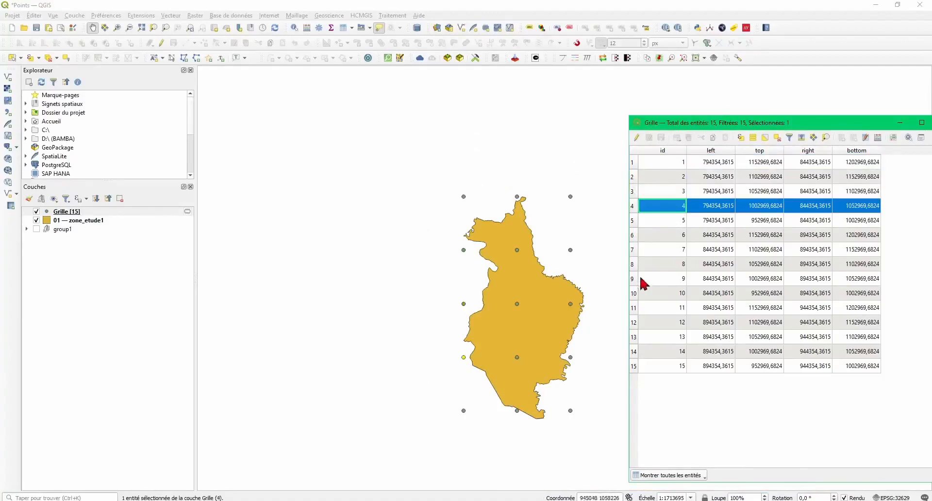
# Step: Select records 6, 7 and 8 of the grid table in turn to locate their points, and close the table
pyautogui.click(634, 235)
pyautogui.click(634, 249)
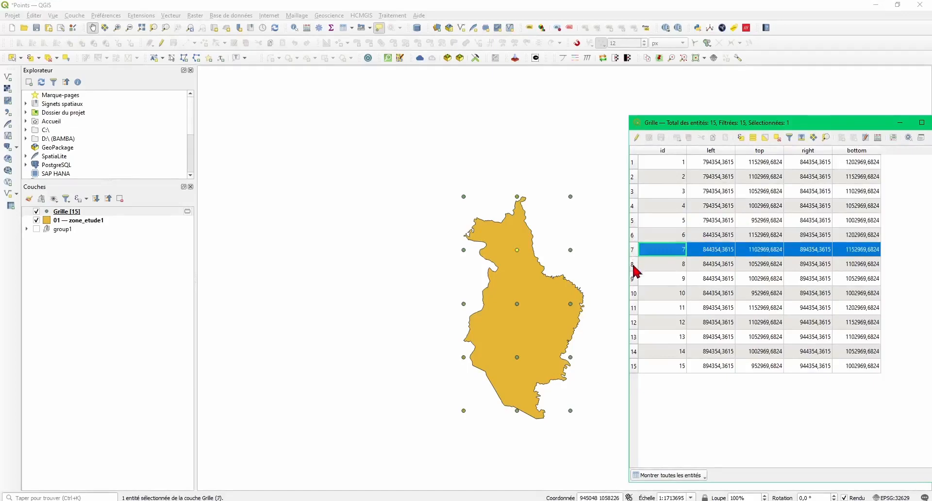
pyautogui.click(634, 265)
pyautogui.click(931, 122)
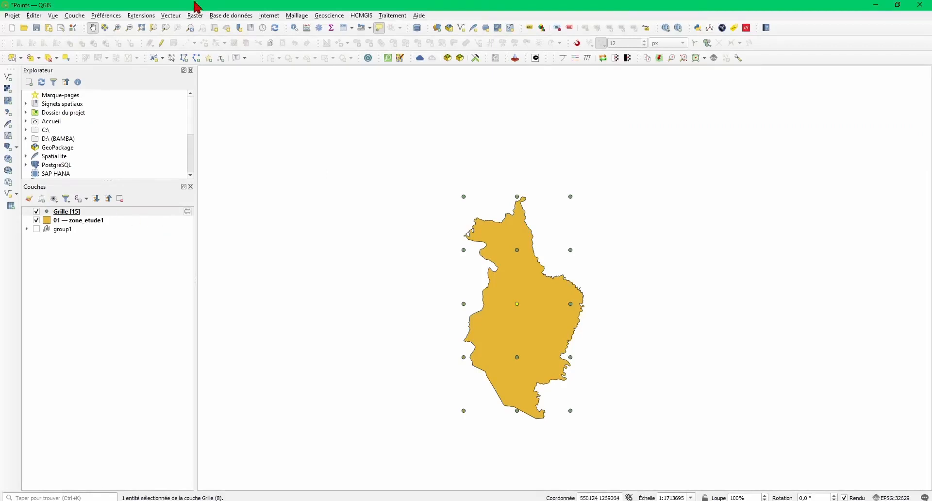
# Step: Start the Points réguliers vector research tool and set its input extent from the 01 — zone_etude1 layer
pyautogui.click(173, 15)
pyautogui.moveTo(240, 82)
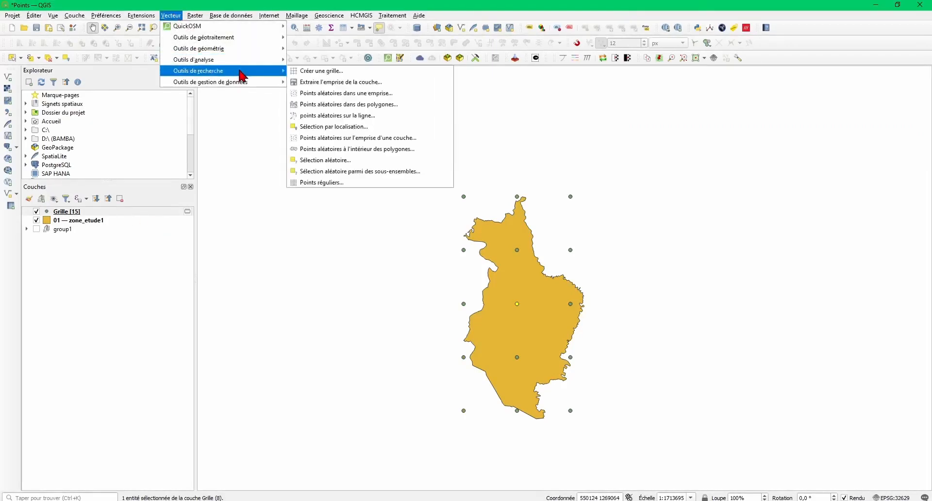
pyautogui.click(343, 184)
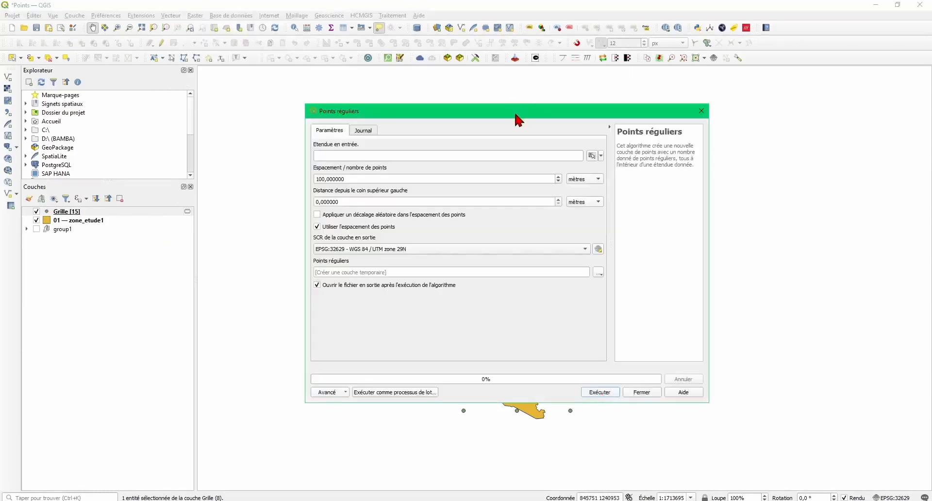
pyautogui.moveTo(517, 118); pyautogui.dragTo(678, 125)
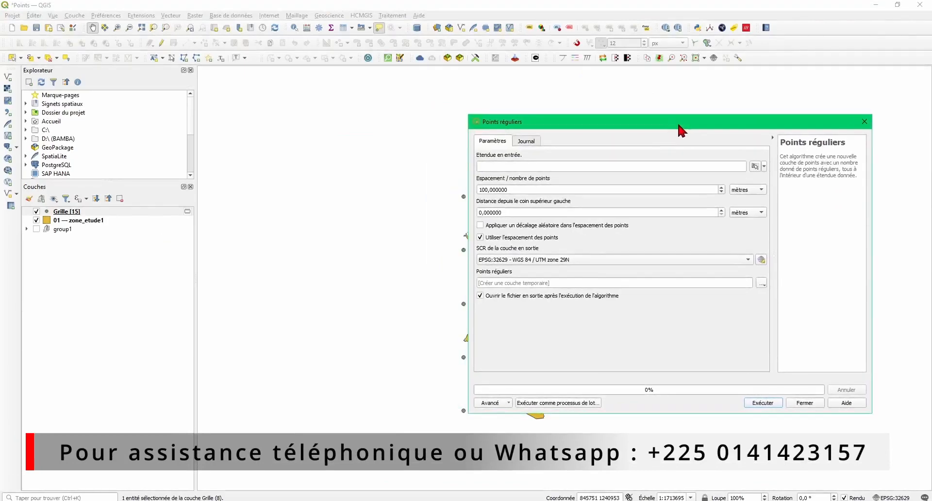
pyautogui.click(765, 167)
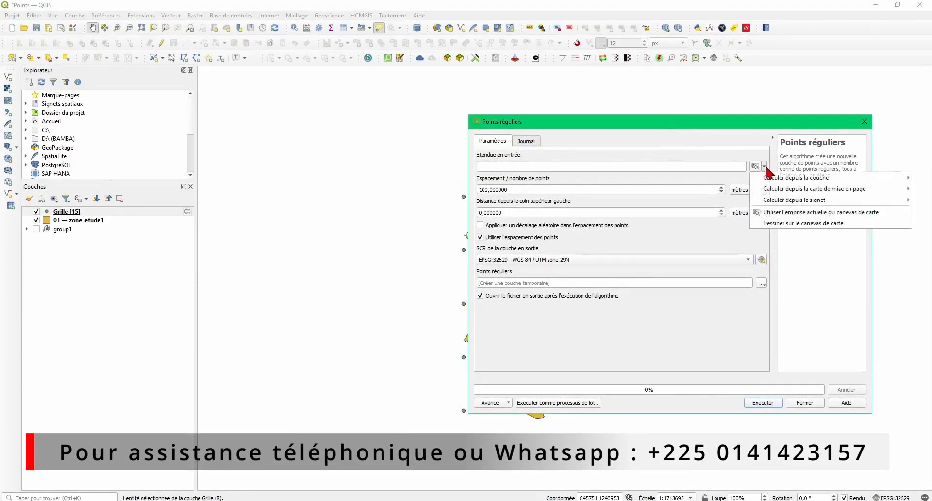
pyautogui.moveTo(776, 182)
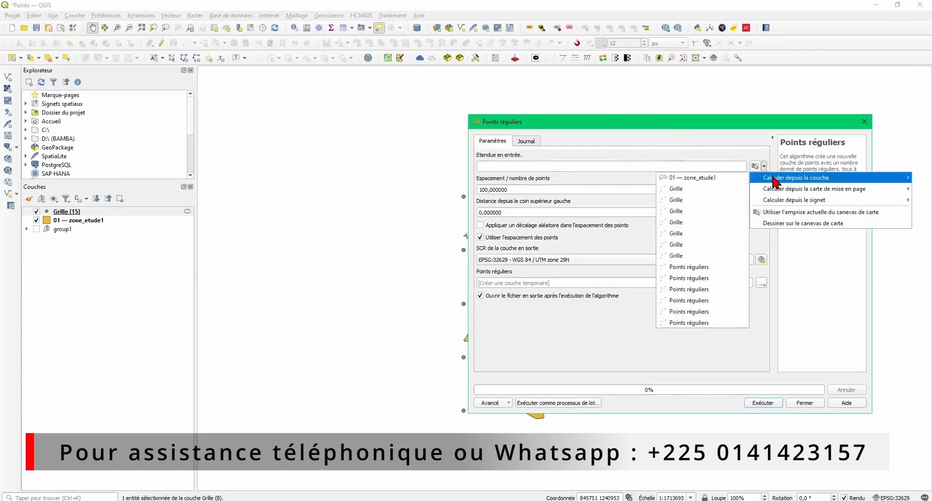
pyautogui.click(710, 179)
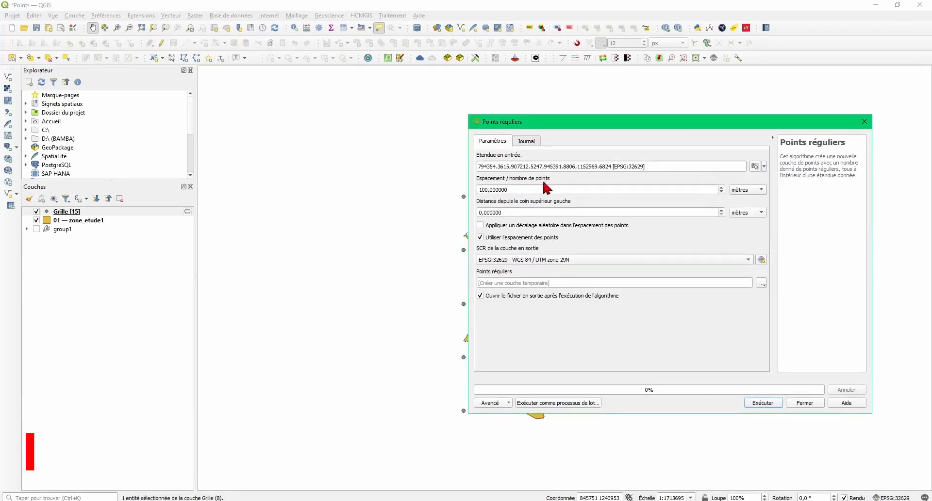
# Step: Set the point spacing to 50 kilometres and generate the regular points as a temporary layer
pyautogui.moveTo(508, 190); pyautogui.dragTo(439, 188)
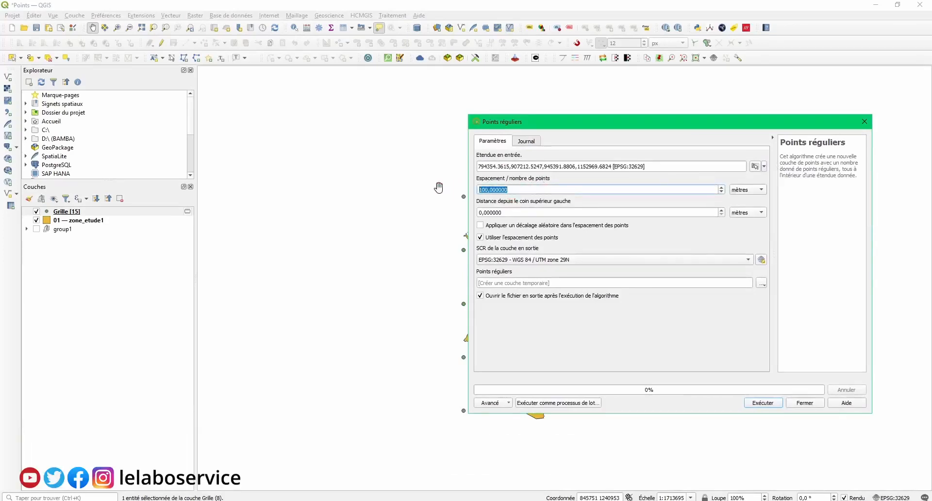
pyautogui.write('5')
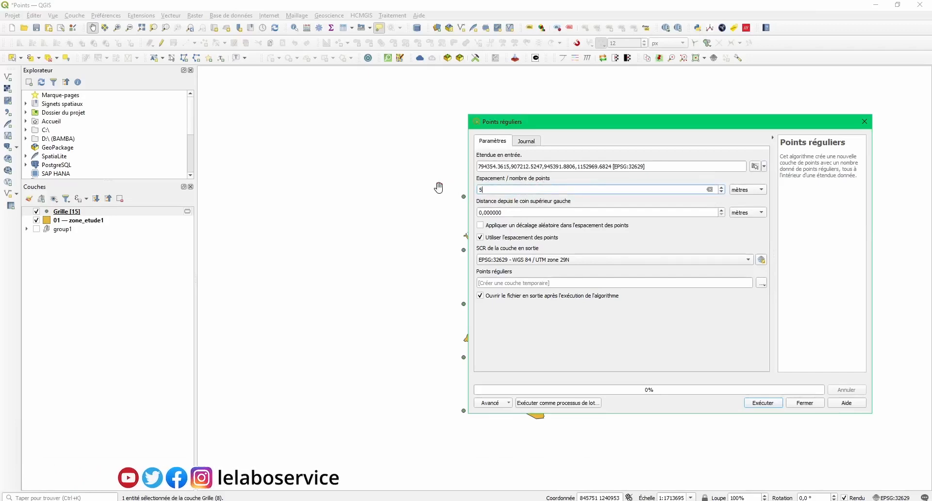
pyautogui.write('0')
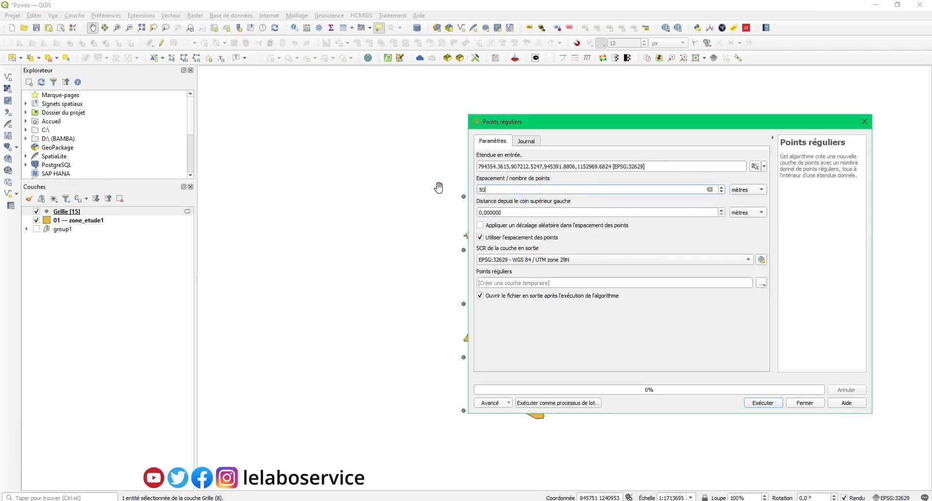
pyautogui.click(759, 192)
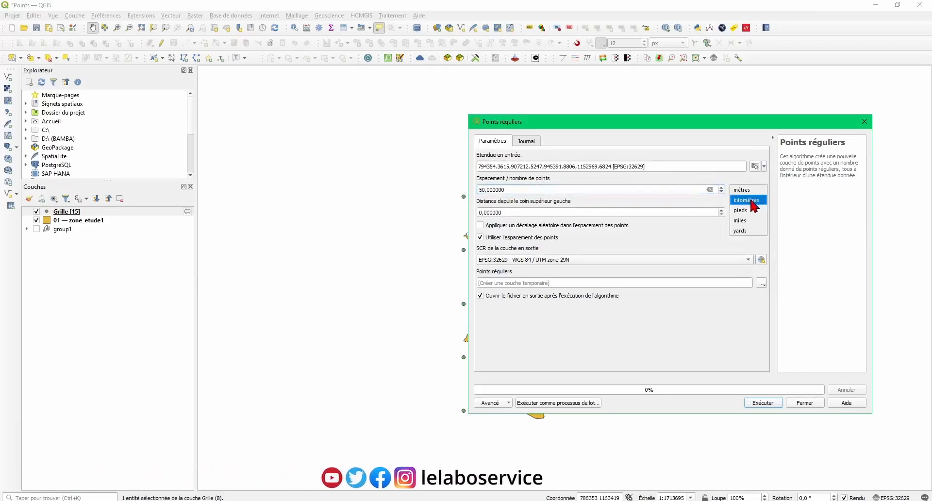
pyautogui.click(752, 200)
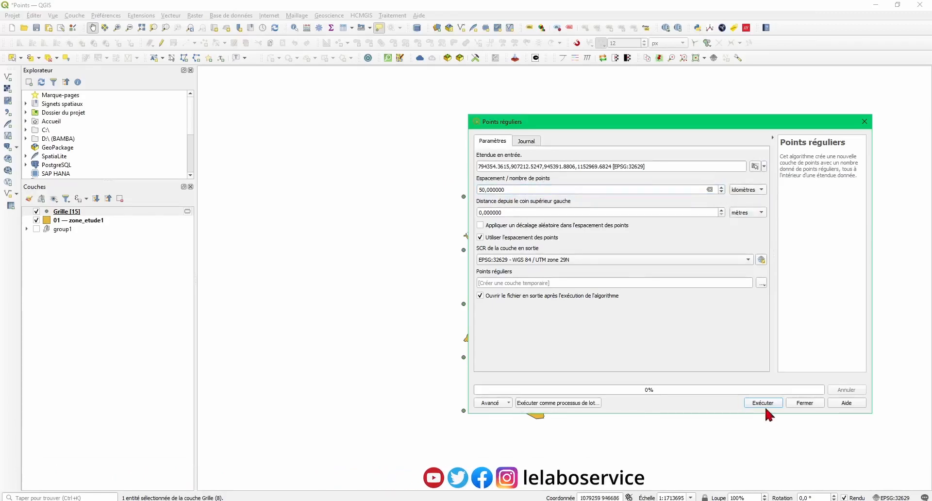
pyautogui.click(766, 407)
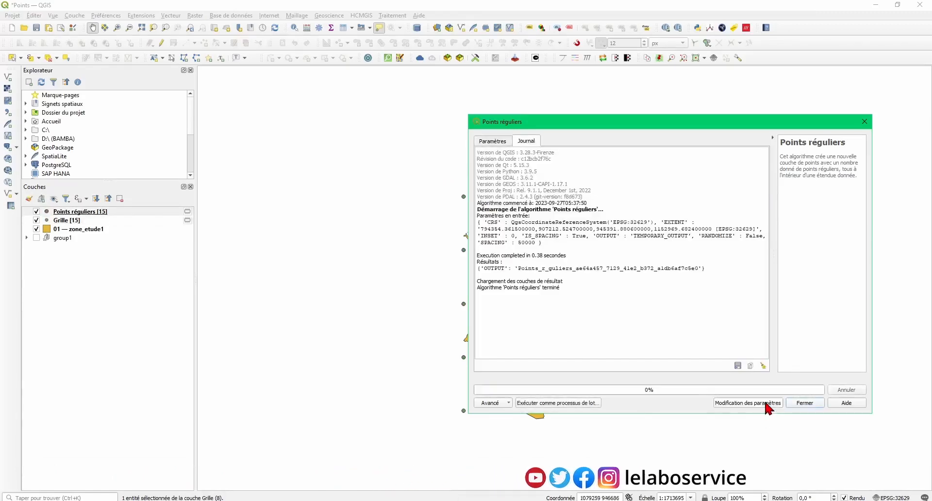
pyautogui.click(802, 403)
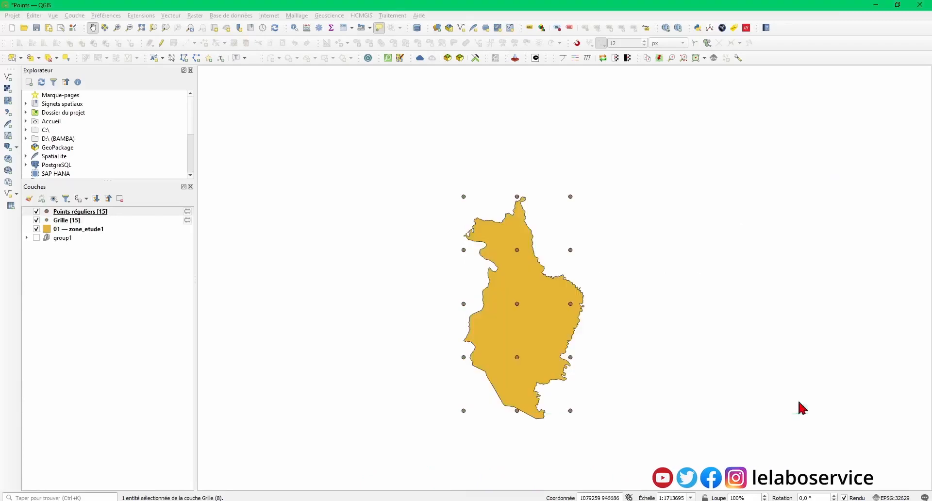
# Step: Open the Points réguliers layer's attribute table and select the record with id 0 to locate its point
pyautogui.click(79, 214)
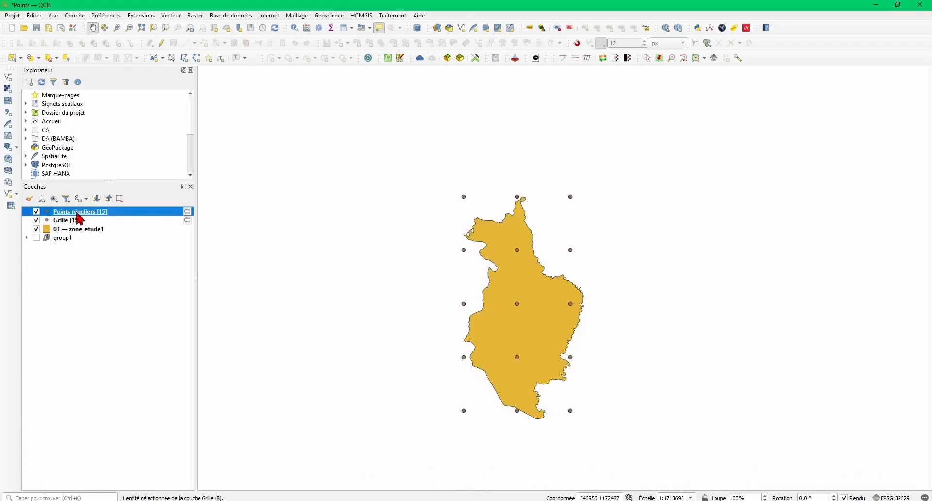
pyautogui.press('F6')
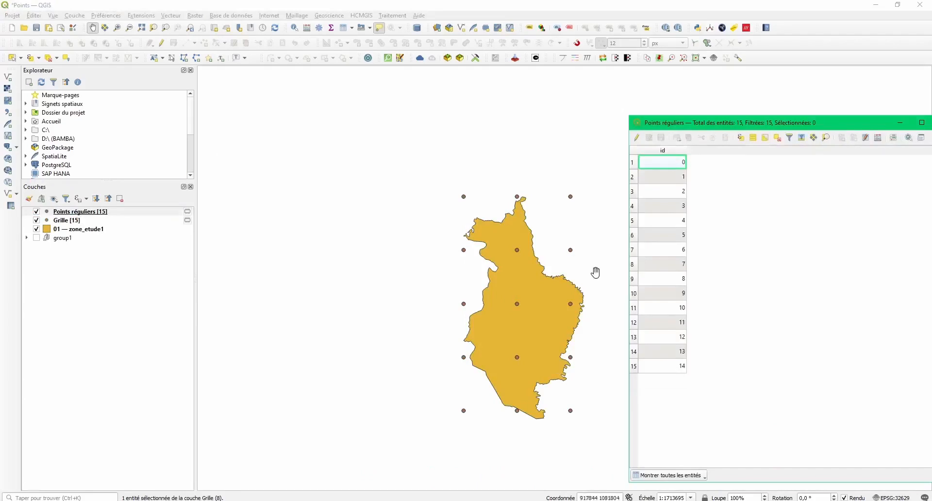
pyautogui.click(633, 165)
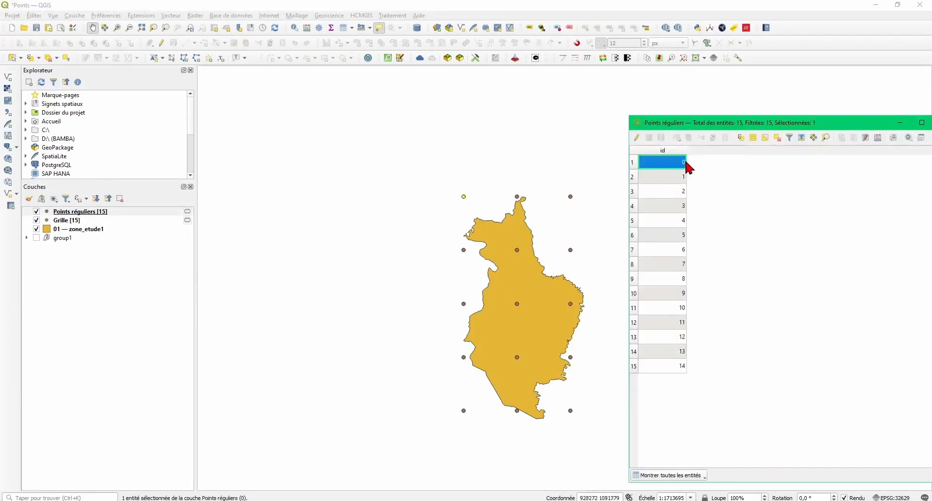
# Step: Select the regular points records with ids 1 to 6 in turn to examine their numbering order on the map
pyautogui.click(633, 179)
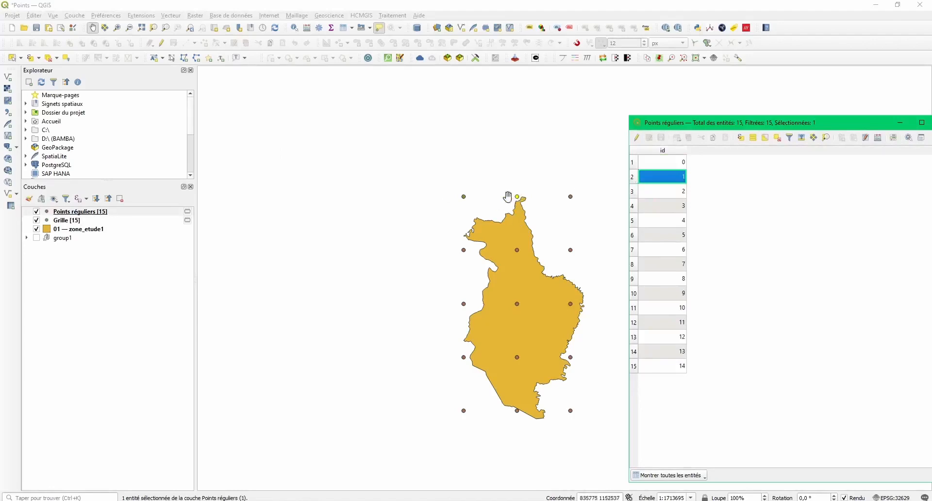
pyautogui.click(633, 193)
pyautogui.click(634, 209)
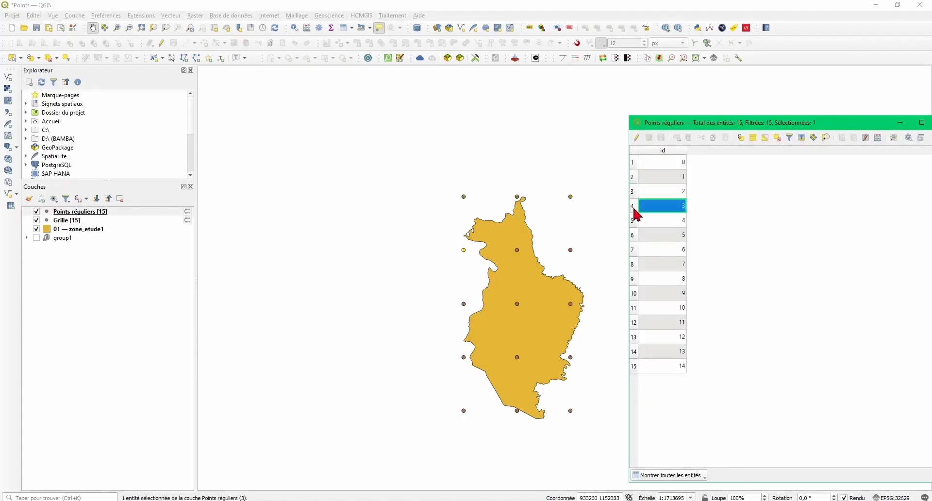
pyautogui.click(635, 224)
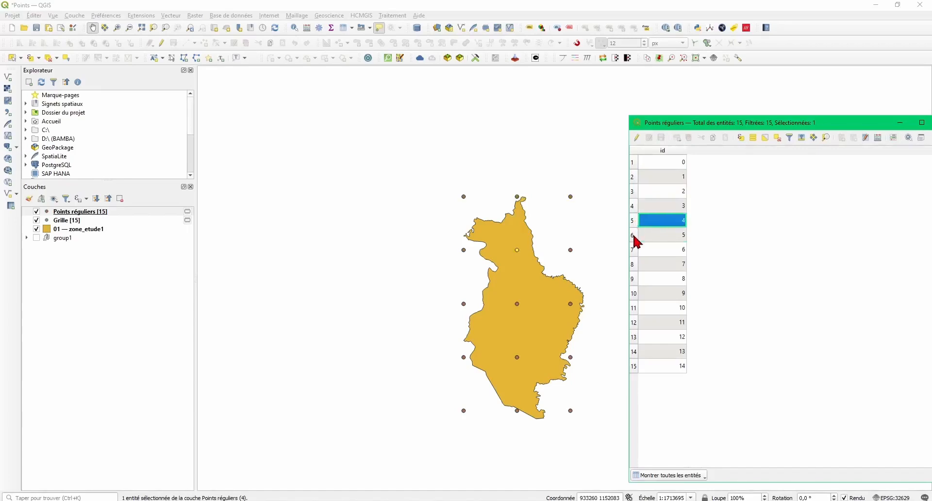
pyautogui.click(634, 236)
pyautogui.click(634, 249)
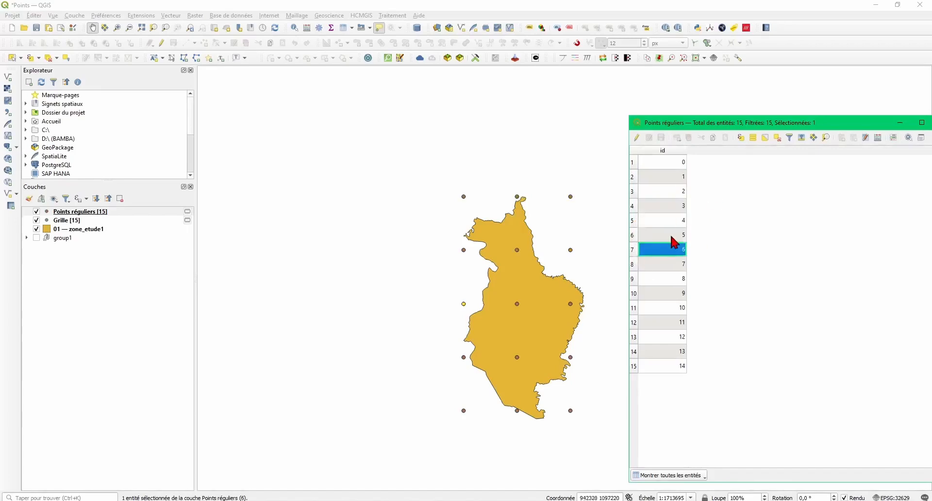